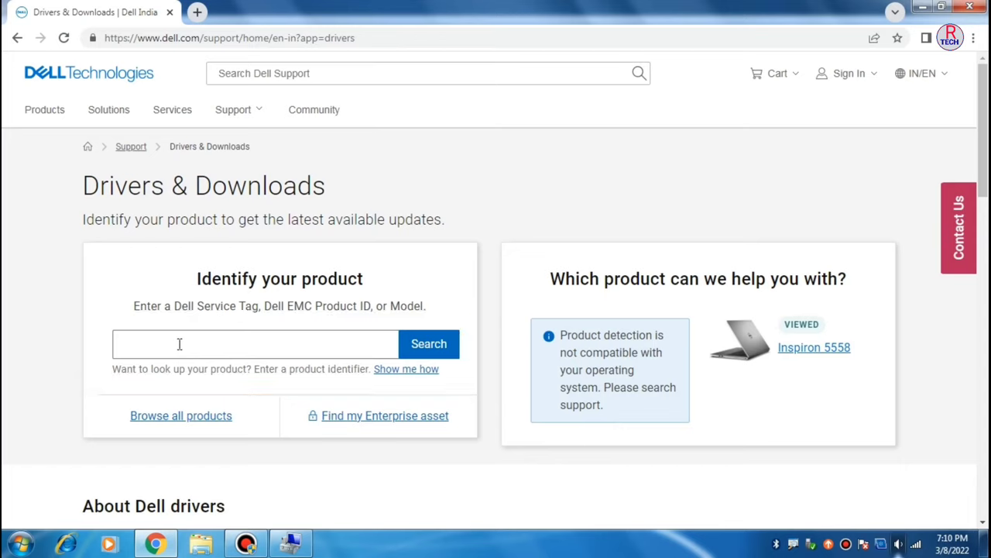
Open the Drivers & Downloads page for the Inspiron 5558
{"action": "left_click", "coordinate": [236, 348]}
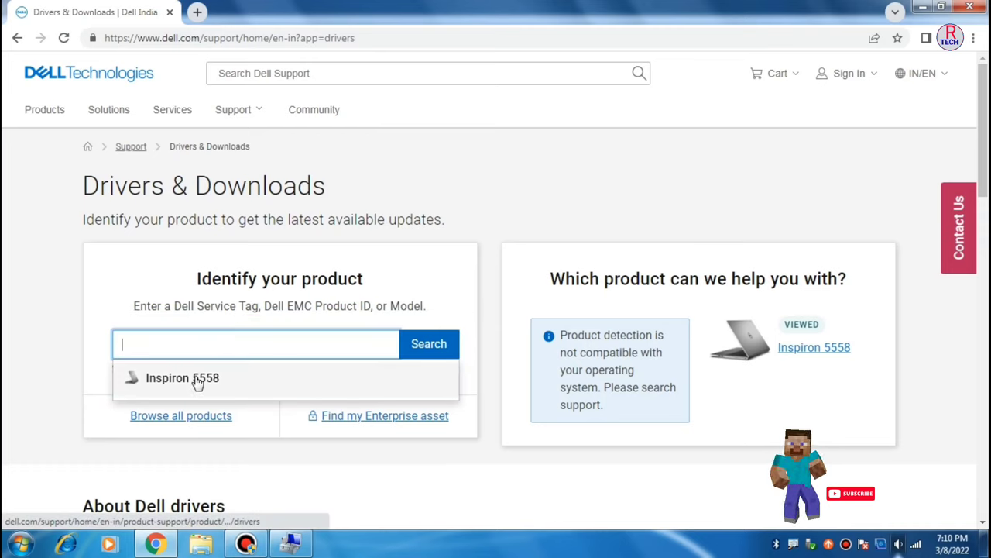
{"action": "left_click", "coordinate": [212, 375]}
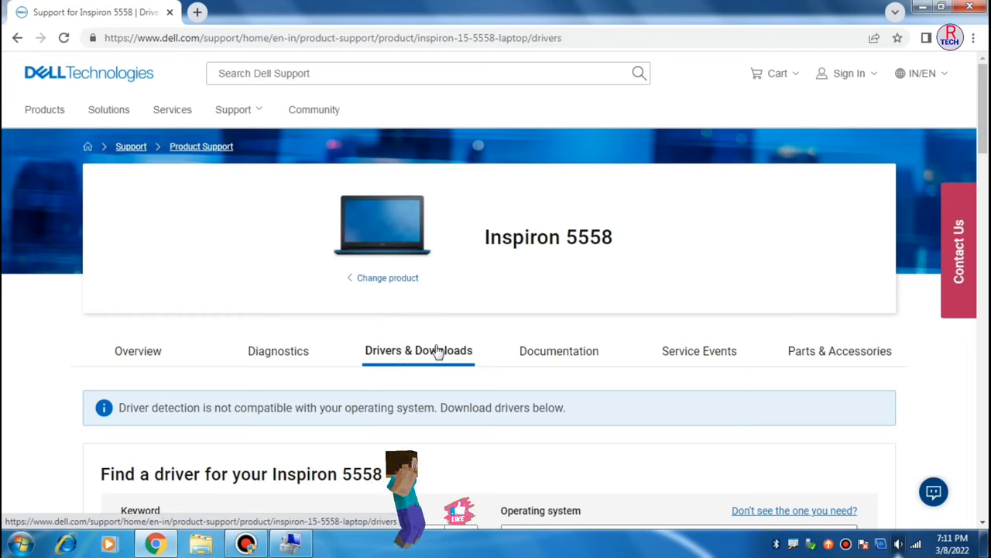
Filter the Inspiron 5558 drivers by the Windows 7, 32-bit operating system and the Network category
{"action": "scroll", "coordinate": [436, 350], "scroll_direction": "down", "scroll_amount": 3}
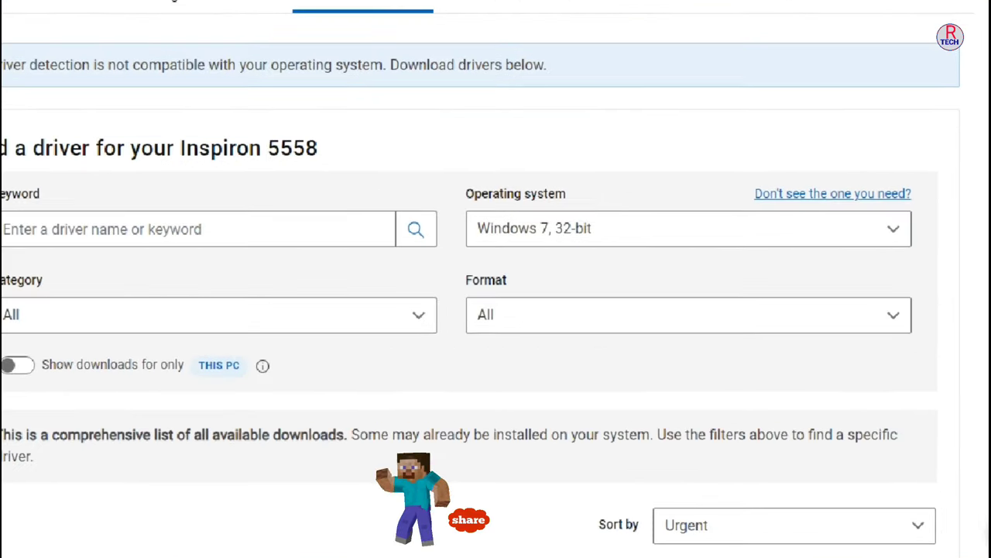
{"action": "left_click_drag", "start_coordinate": [468, 206], "coordinate": [574, 207]}
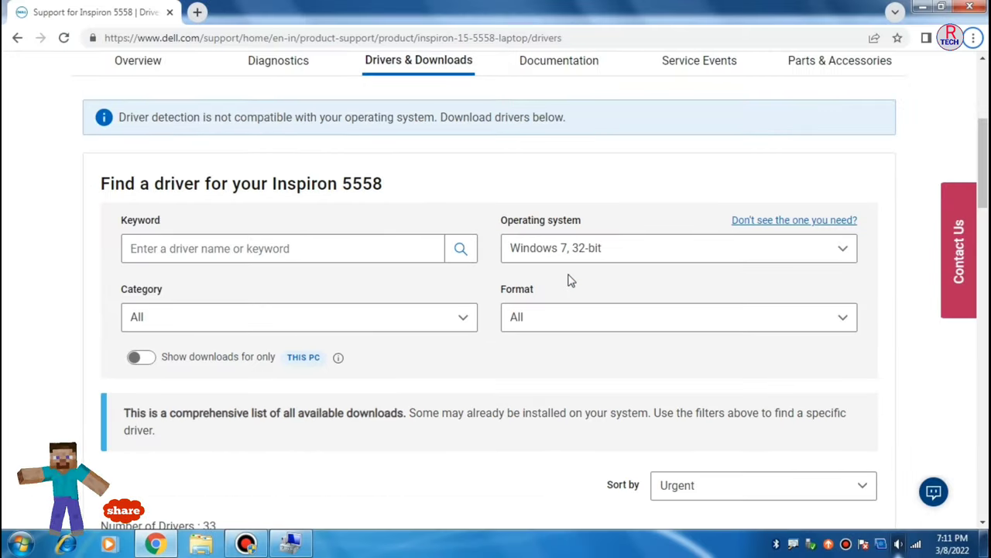
{"action": "left_click", "coordinate": [842, 246]}
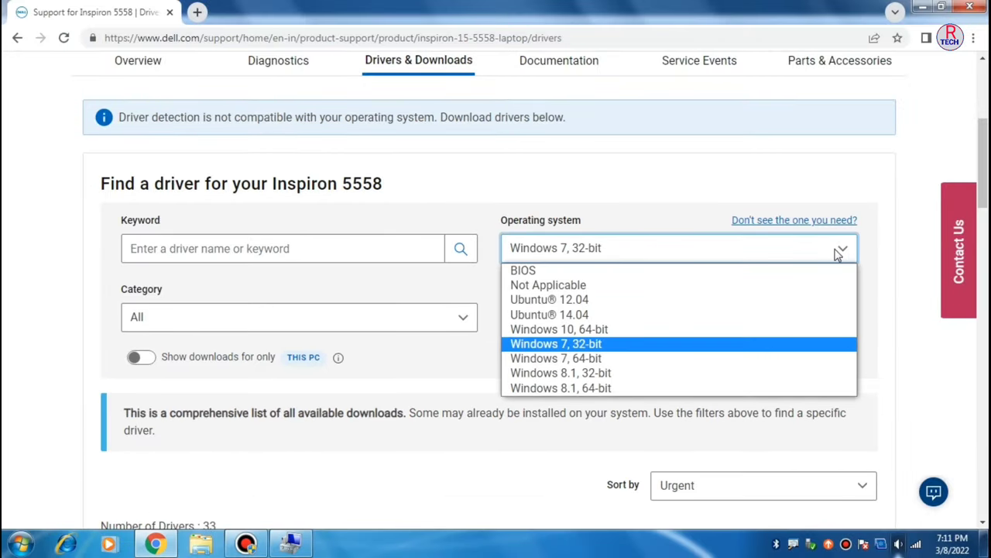
{"action": "left_click", "coordinate": [598, 346]}
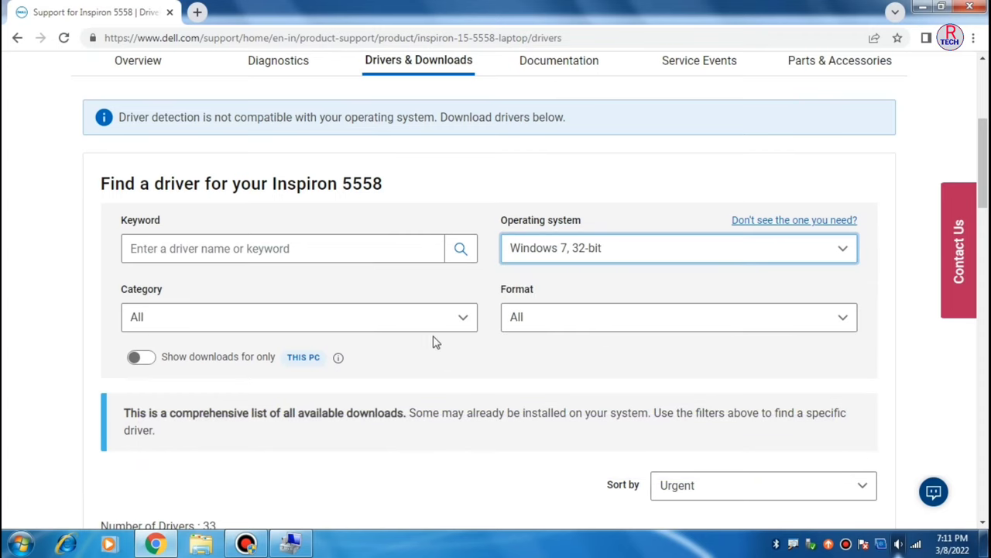
{"action": "left_click", "coordinate": [458, 326]}
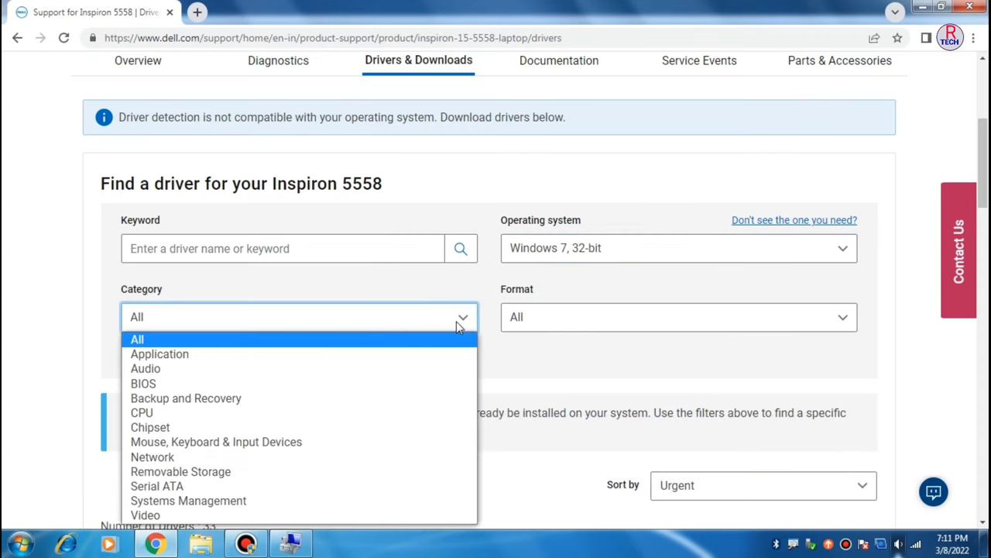
{"action": "left_click", "coordinate": [161, 459]}
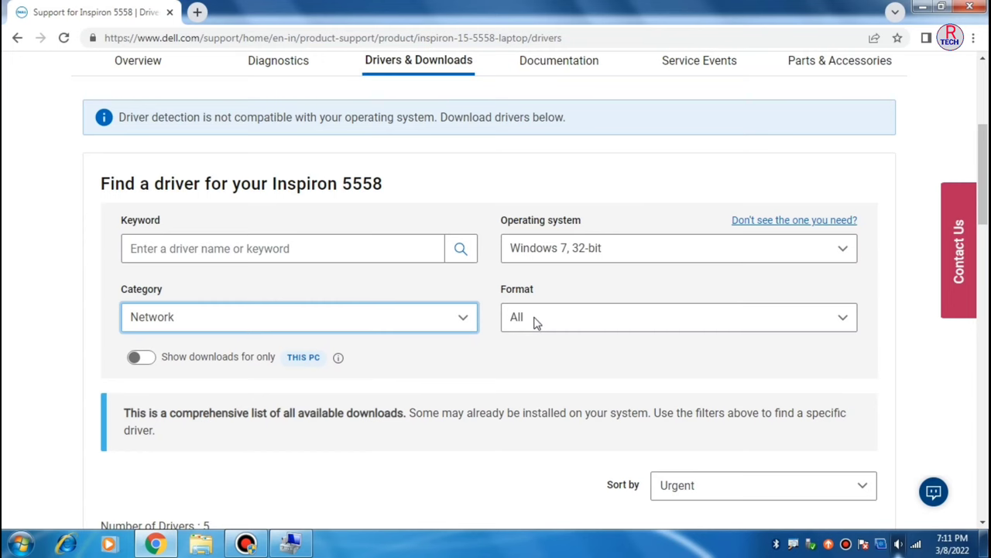
Download the Intel 3160/7260/3165/7265/8260/8265 Bluetooth Driver and keep the flagged file in the browser's downloads list
{"action": "scroll", "coordinate": [536, 323], "scroll_direction": "down", "scroll_amount": 5}
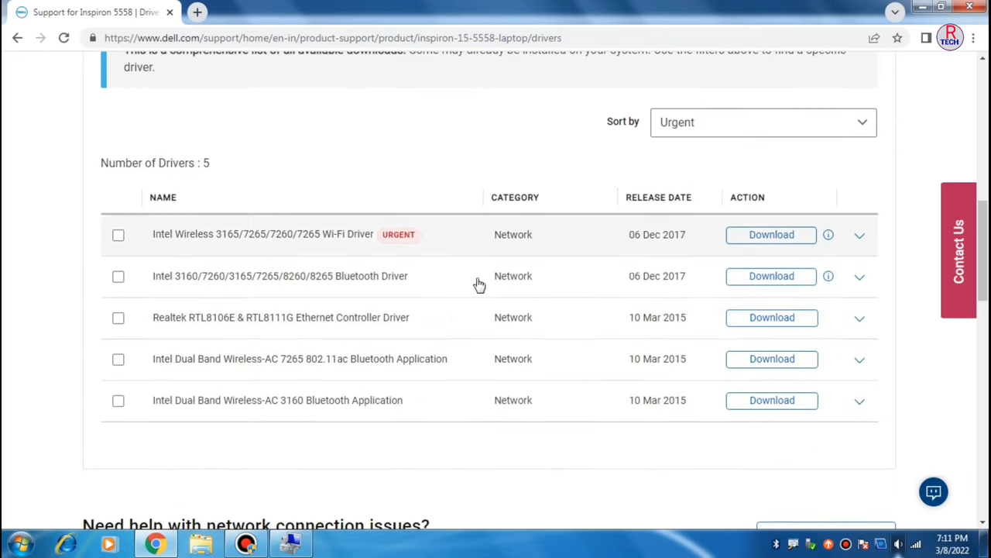
{"action": "scroll", "coordinate": [471, 334], "scroll_direction": "up", "scroll_amount": 2}
{"action": "scroll", "coordinate": [471, 334], "scroll_direction": "down", "scroll_amount": 1}
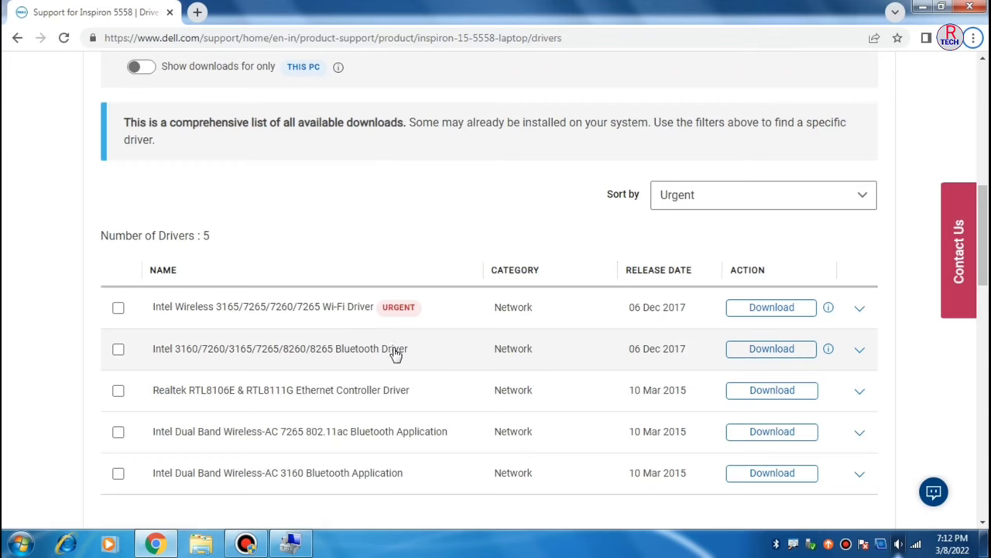
{"action": "left_click", "coordinate": [771, 351]}
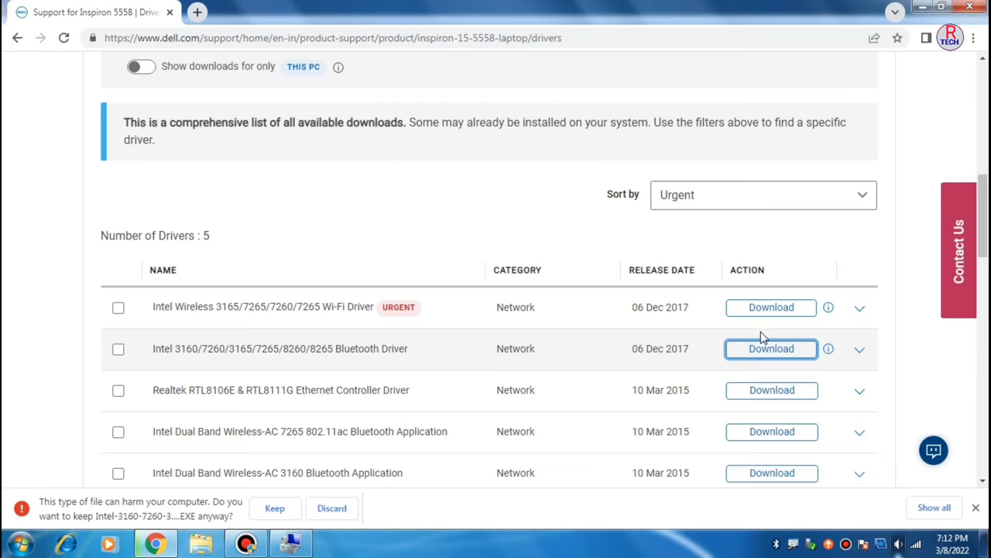
{"action": "left_click", "coordinate": [973, 38]}
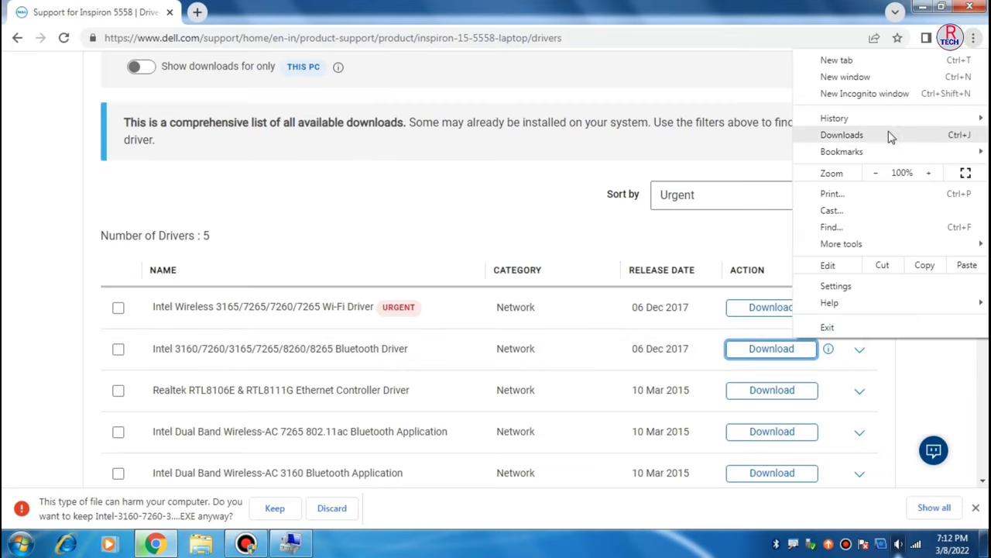
{"action": "left_click", "coordinate": [842, 135]}
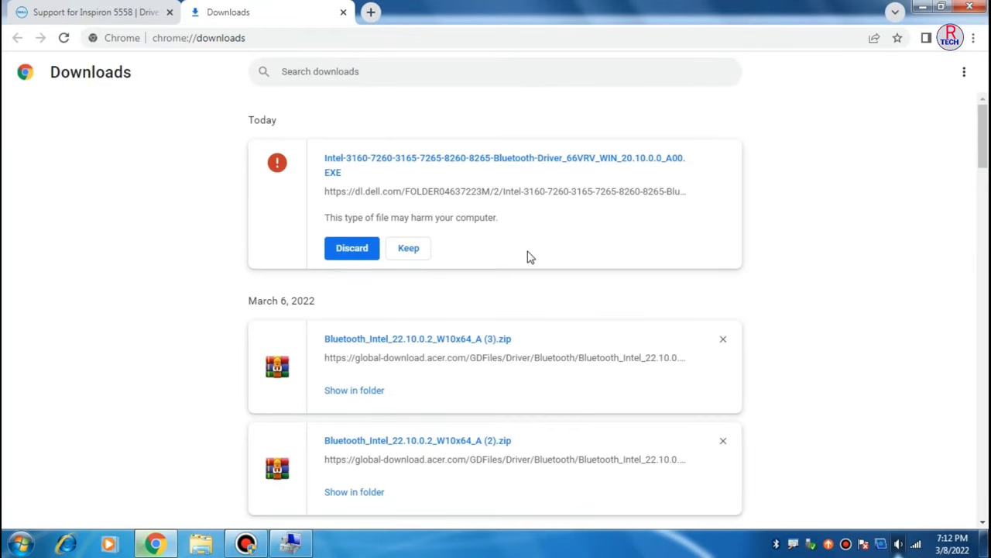
{"action": "left_click", "coordinate": [411, 248]}
{"action": "left_click", "coordinate": [548, 124]}
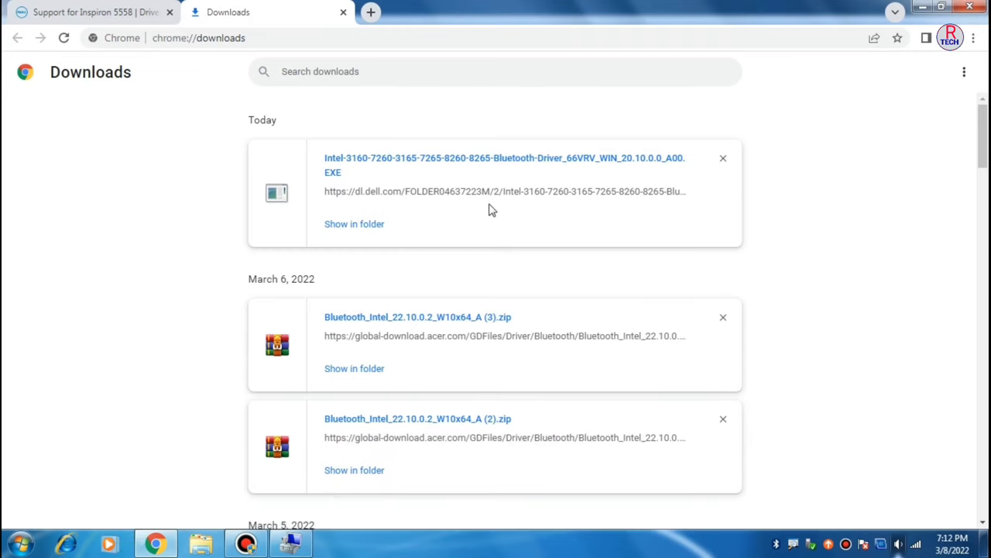
Run the downloaded Bluetooth driver package, start its installation and continue past the Intel PROSet/Wireless welcome page
{"action": "left_click", "coordinate": [442, 161]}
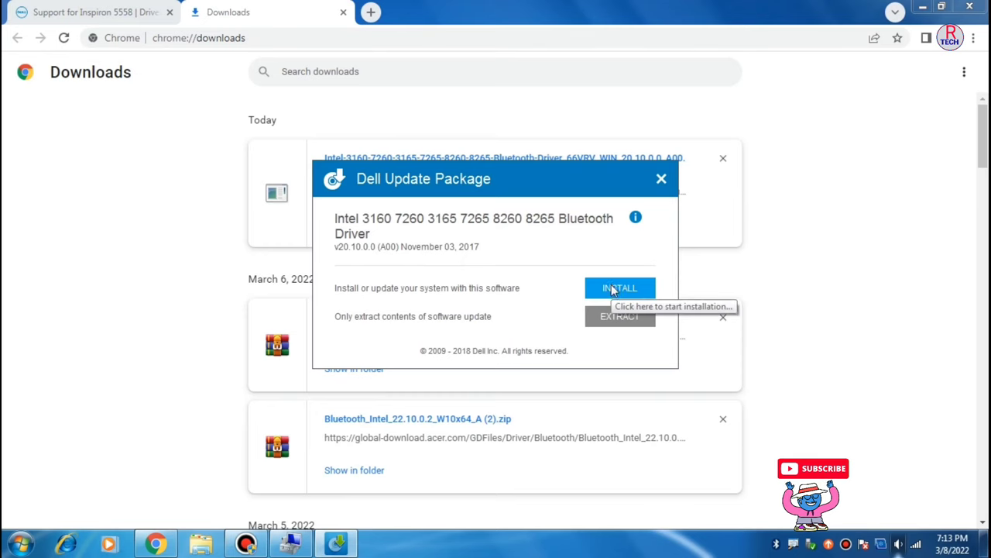
{"action": "left_click", "coordinate": [613, 289]}
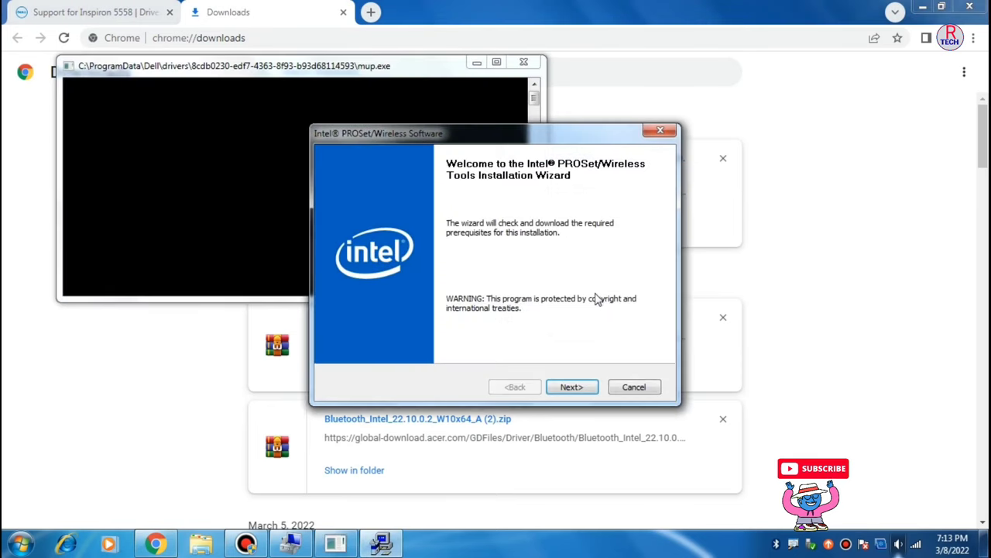
{"action": "left_click", "coordinate": [571, 387]}
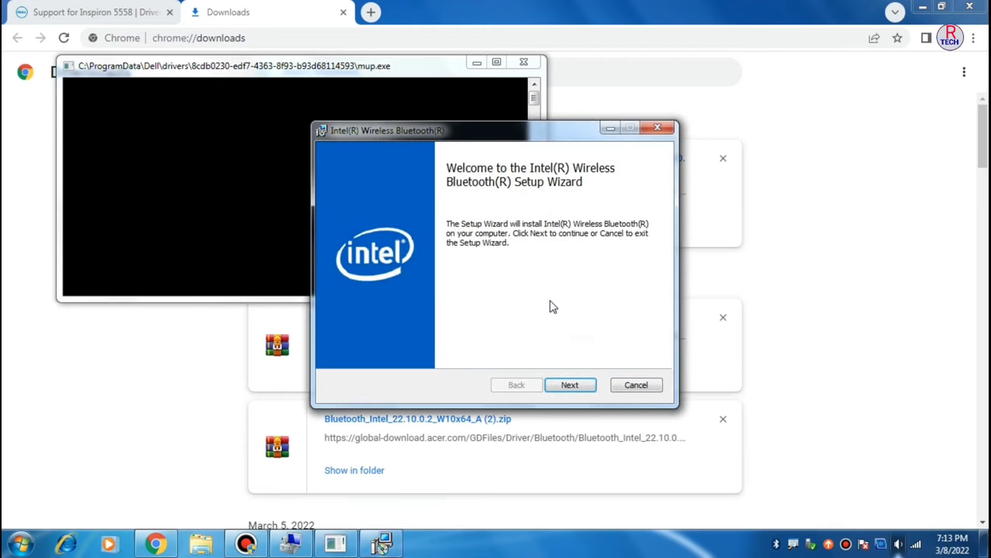
Install Intel Wireless Bluetooth in the default folder with the license terms accepted, then close the remaining installer windows
{"action": "left_click", "coordinate": [573, 386]}
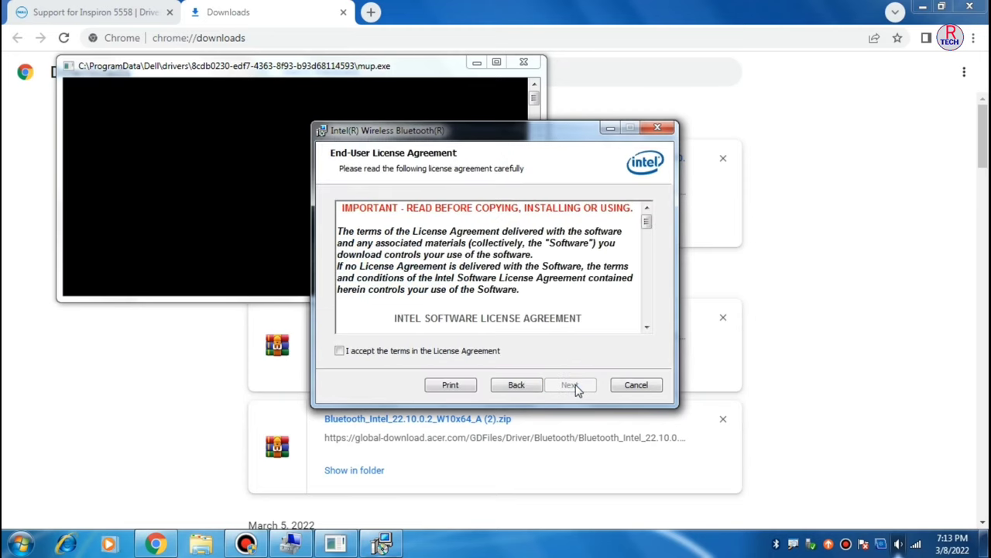
{"action": "left_click", "coordinate": [339, 350]}
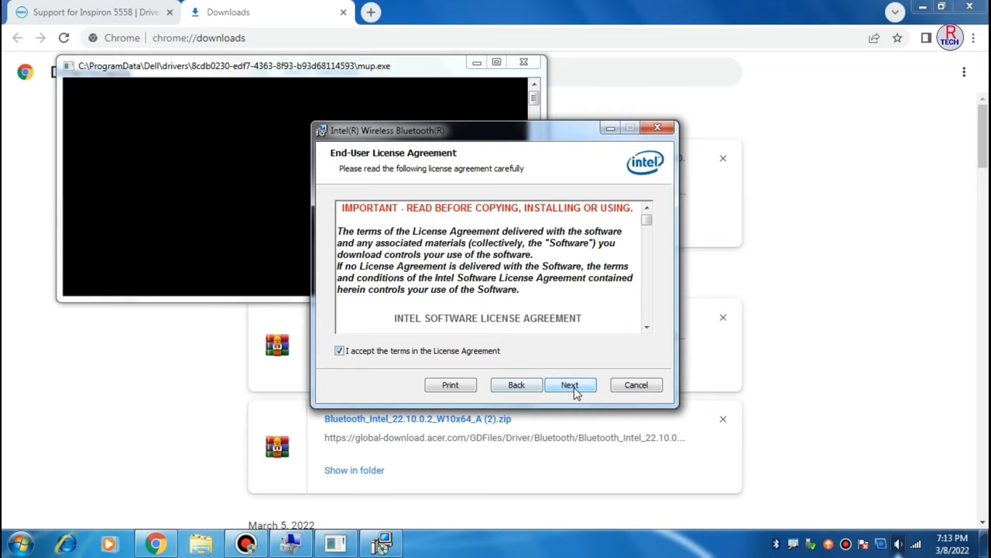
{"action": "left_click", "coordinate": [573, 386]}
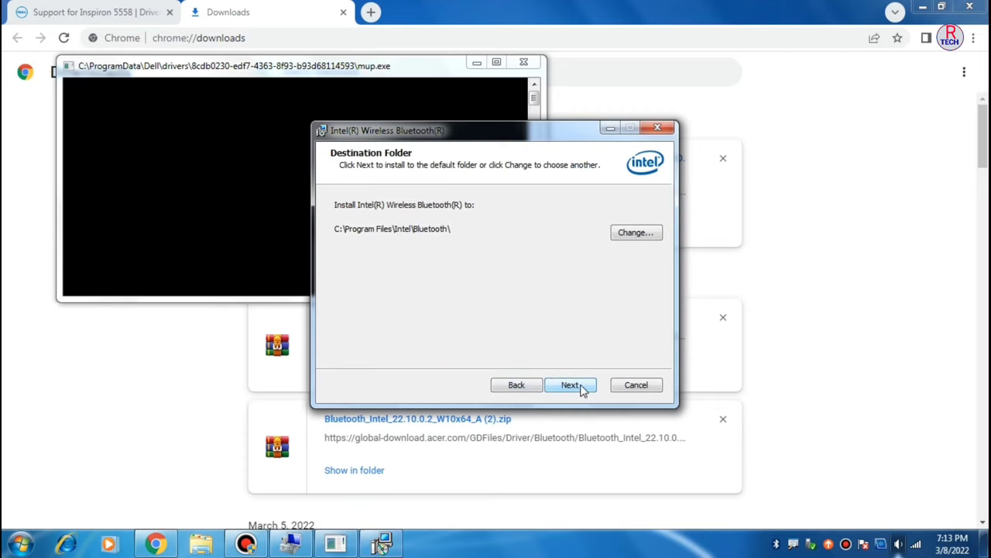
{"action": "left_click", "coordinate": [573, 386]}
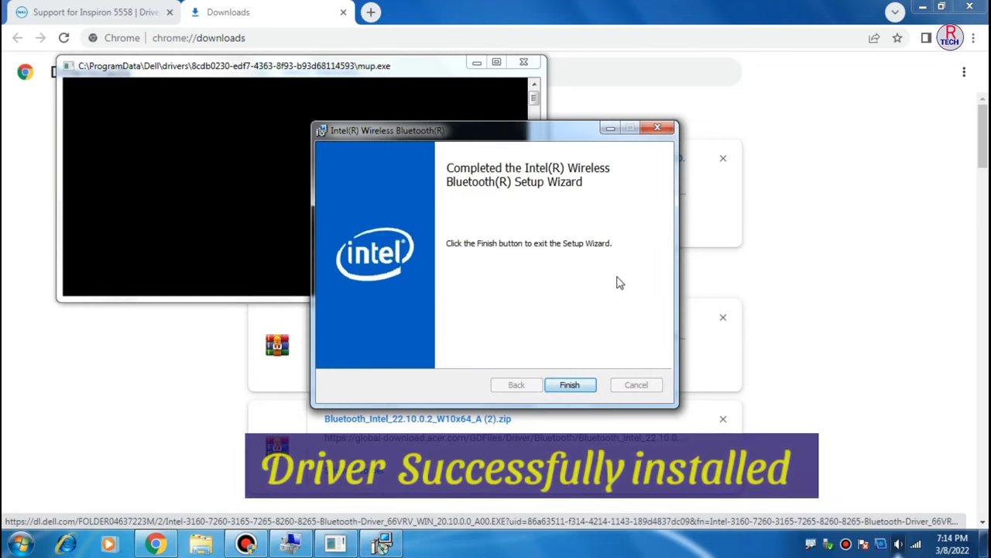
{"action": "left_click", "coordinate": [574, 386]}
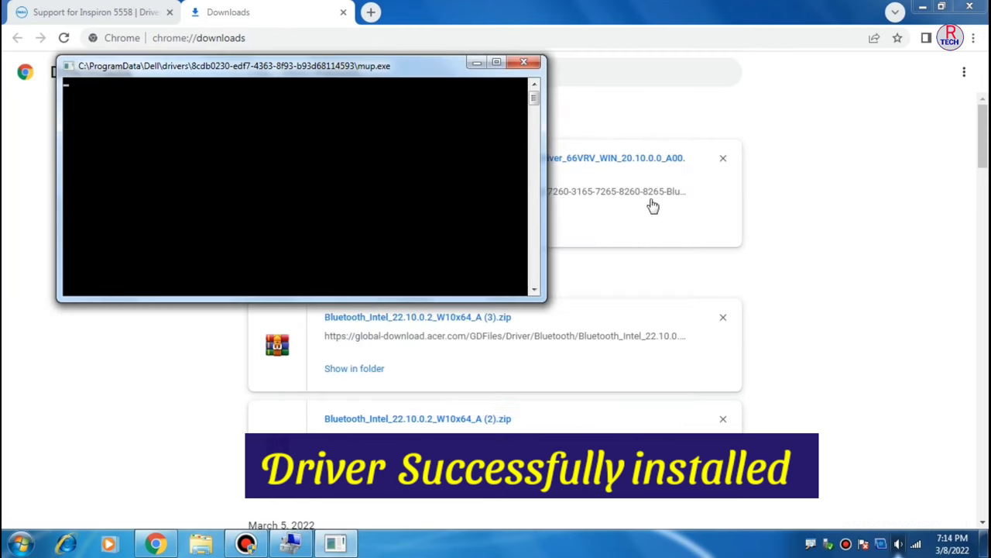
{"action": "left_click", "coordinate": [523, 62]}
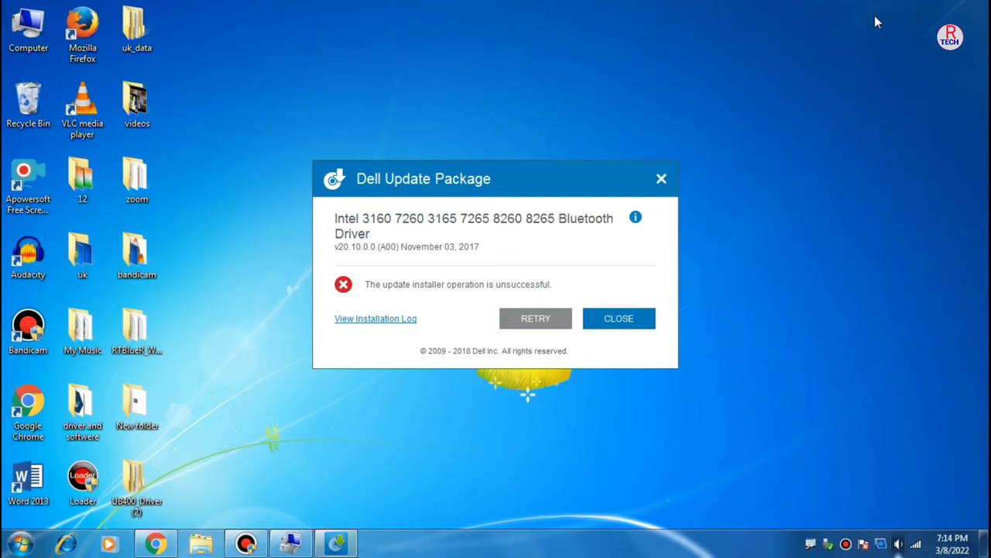
{"action": "left_click", "coordinate": [661, 179]}
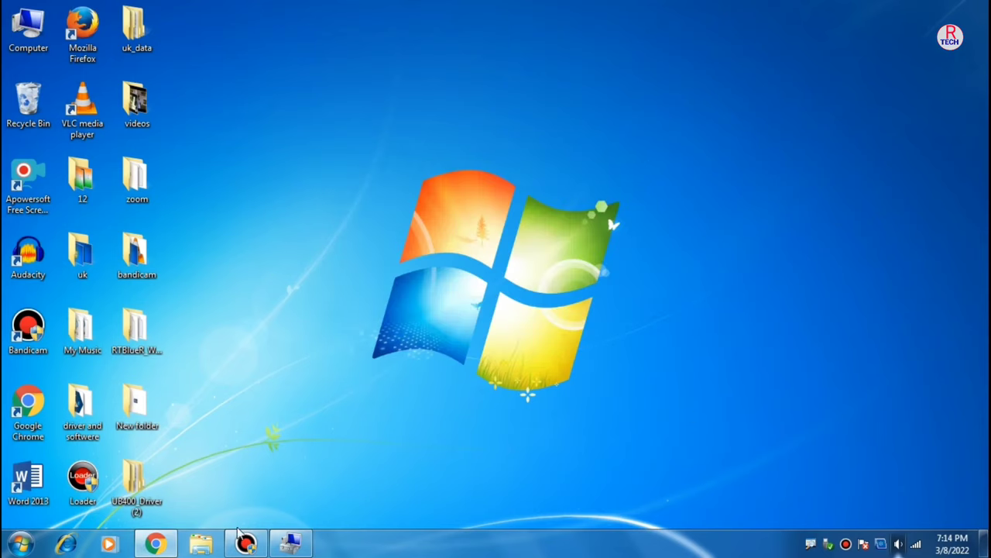
Open Device Manager in the computer's management console and expand Bluetooth Radios to check the installed Bluetooth devices
{"action": "left_click", "coordinate": [4, 547]}
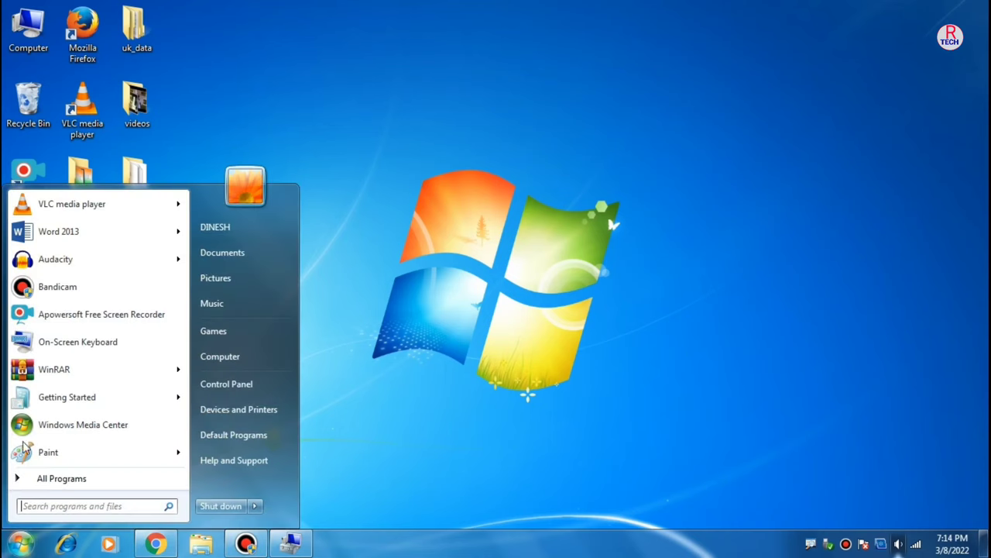
{"action": "right_click", "coordinate": [224, 359]}
{"action": "left_click", "coordinate": [270, 387]}
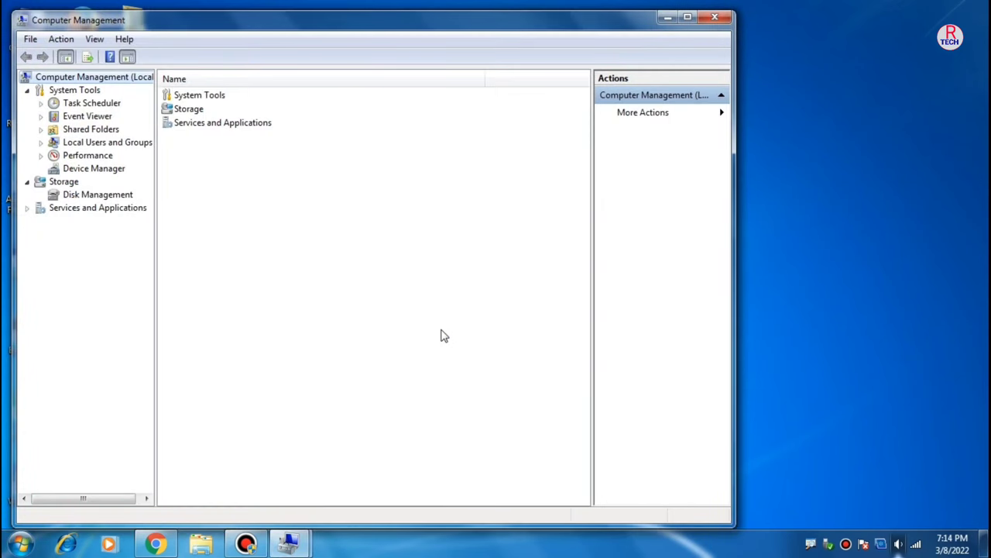
{"action": "left_click", "coordinate": [109, 168]}
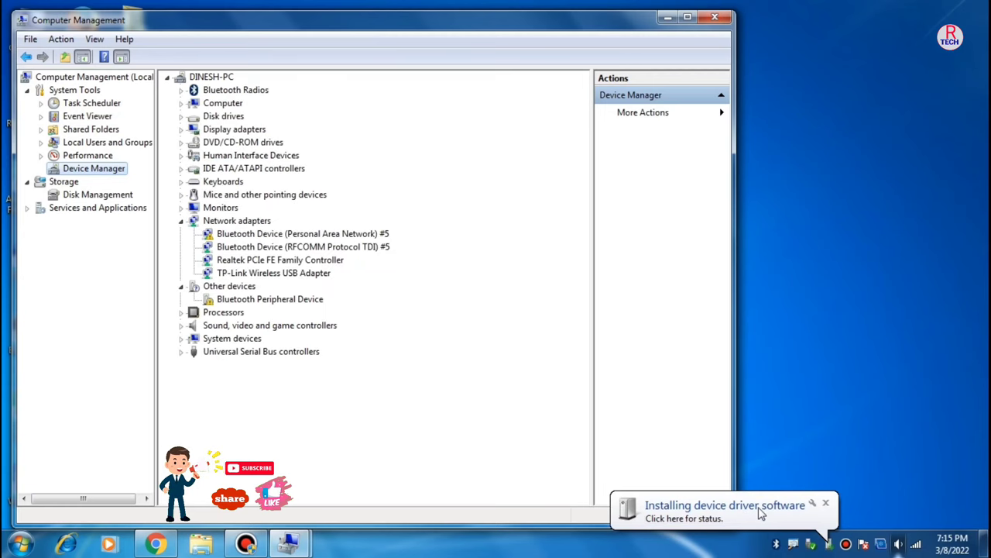
{"action": "double_click", "coordinate": [226, 91]}
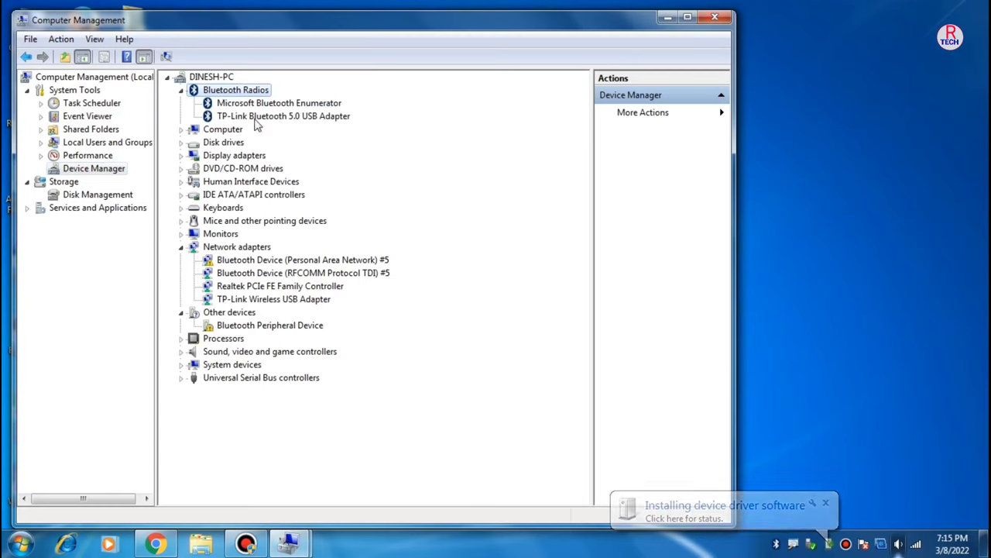